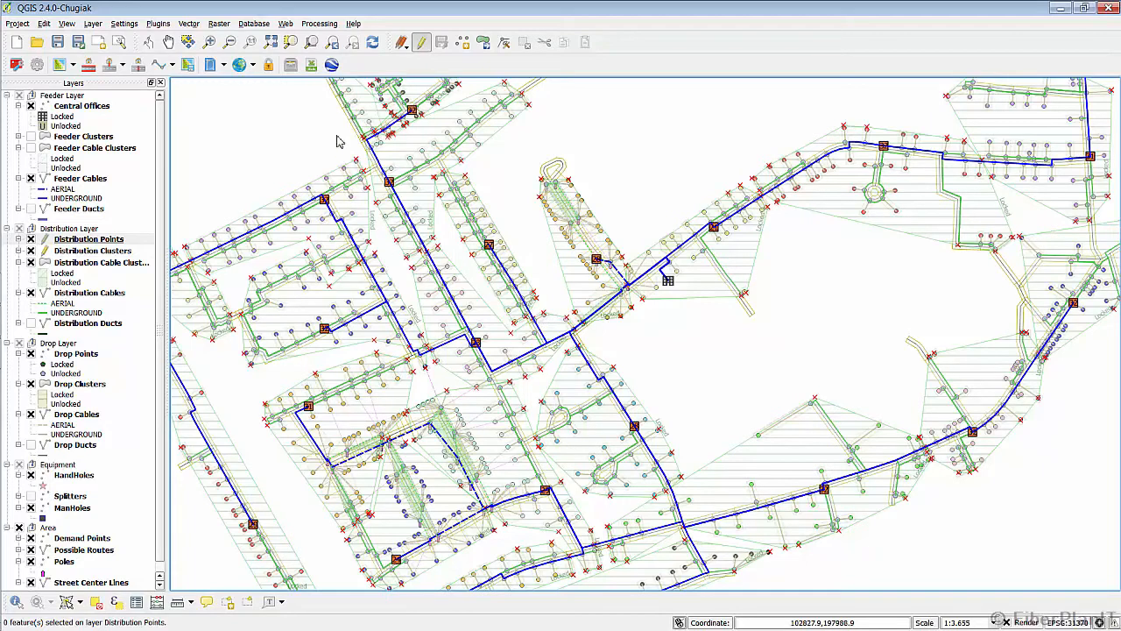
Step: Open the network's bill of materials in Excel and review the calculation information, results and cost breakdown by network layer
click(312, 68)
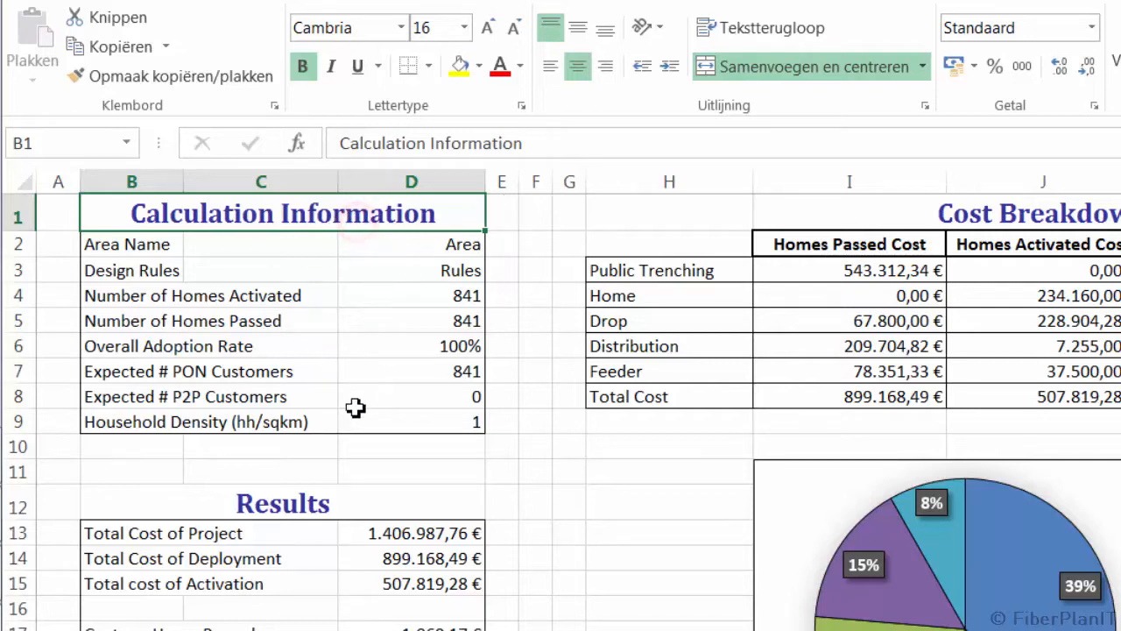
click(338, 507)
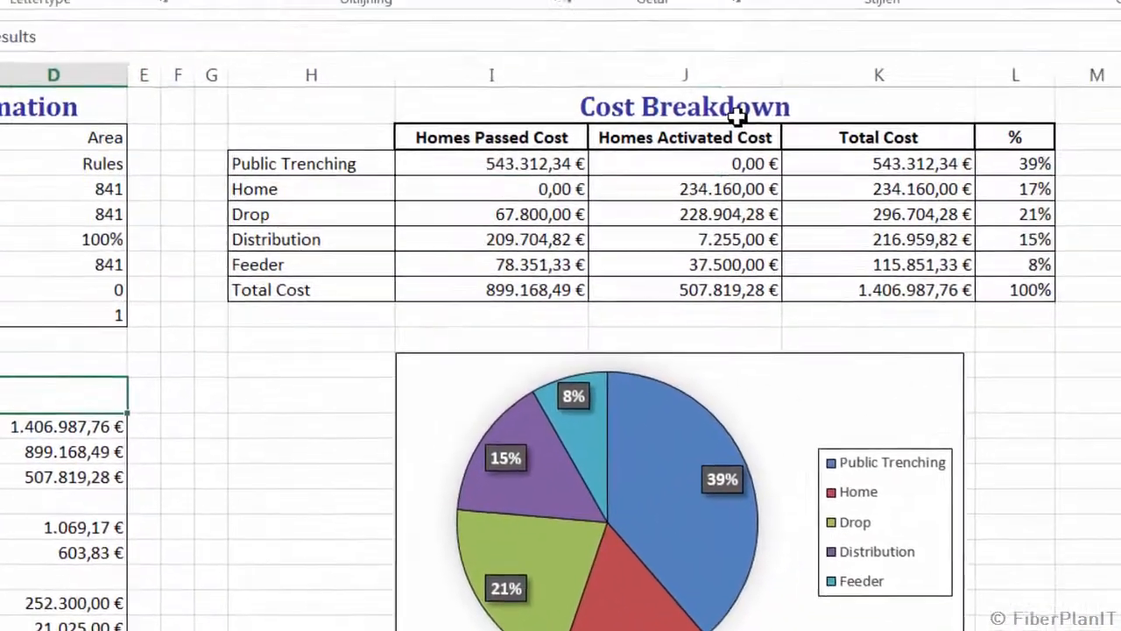
click(638, 175)
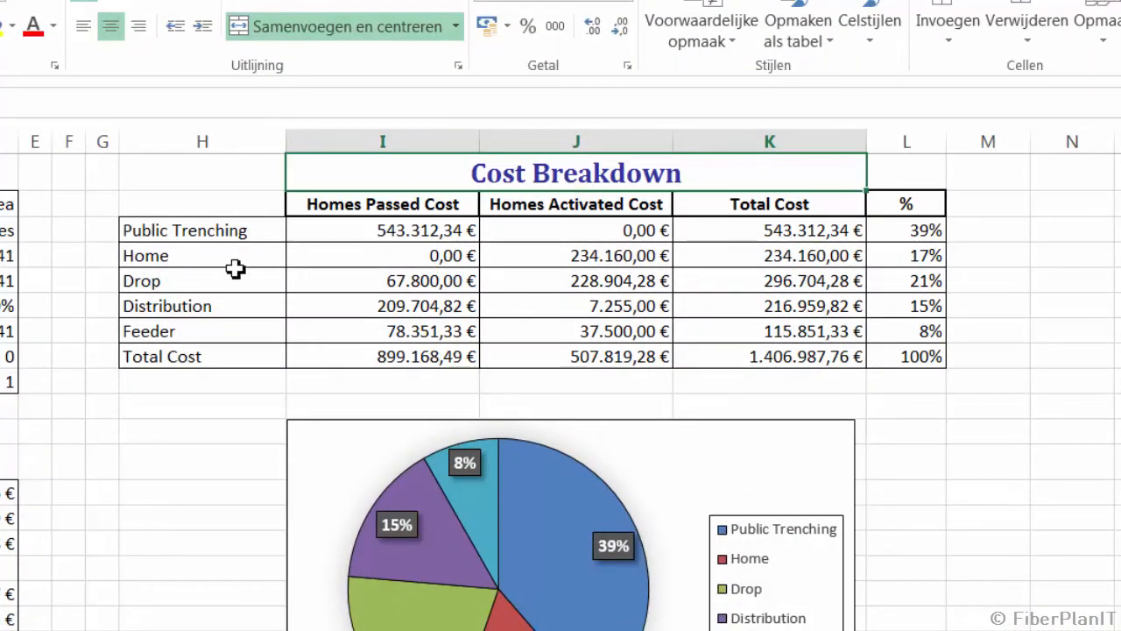
click(224, 257)
click(222, 283)
click(215, 309)
click(211, 335)
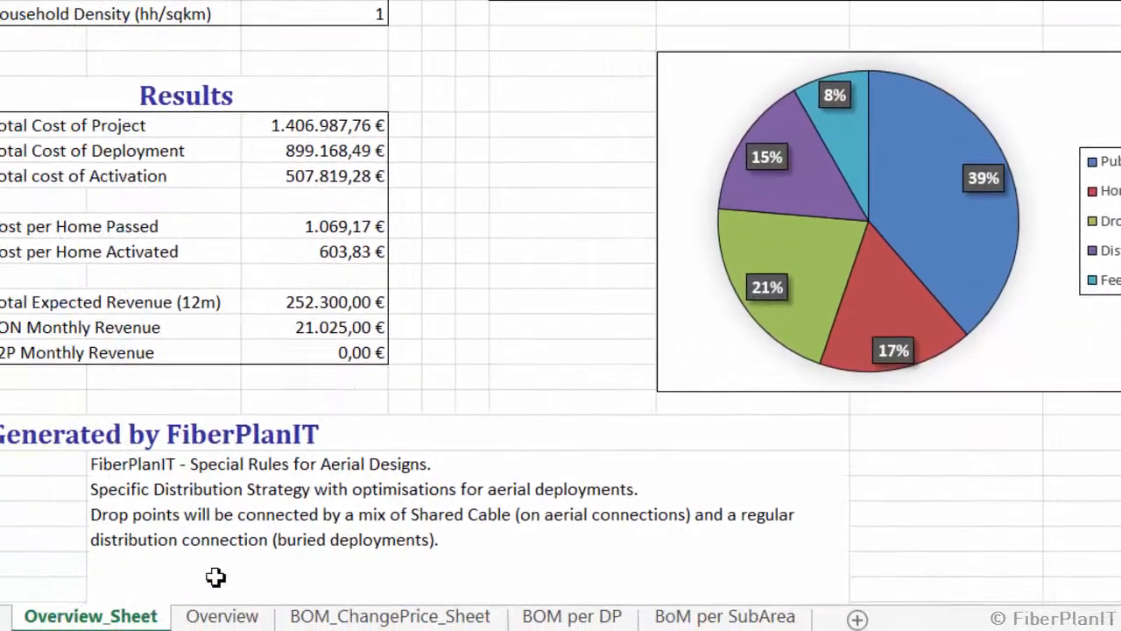
Step: On the Overview sheet, examine the unit costs, volume and total cost of the Public Trenching items
click(219, 616)
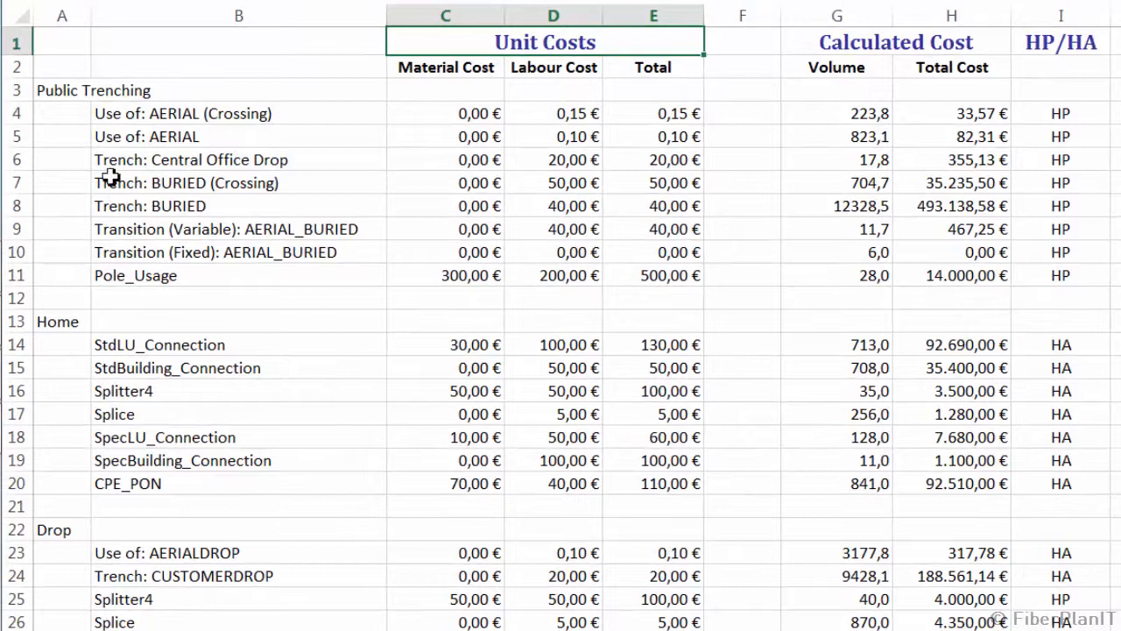
click(71, 90)
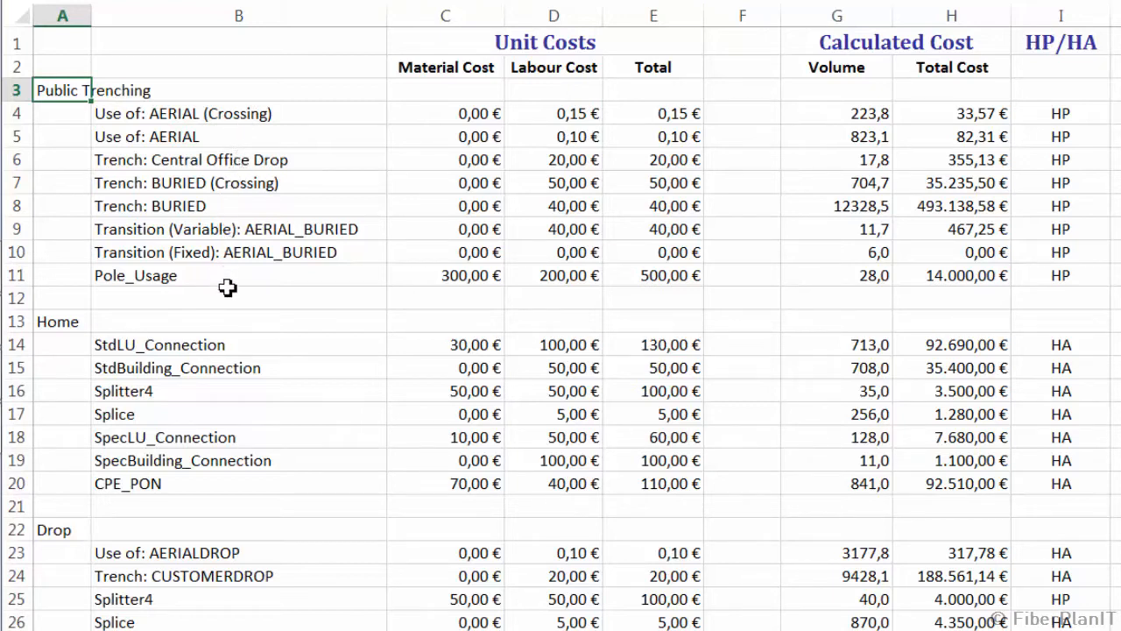
key(ctrl+Down)
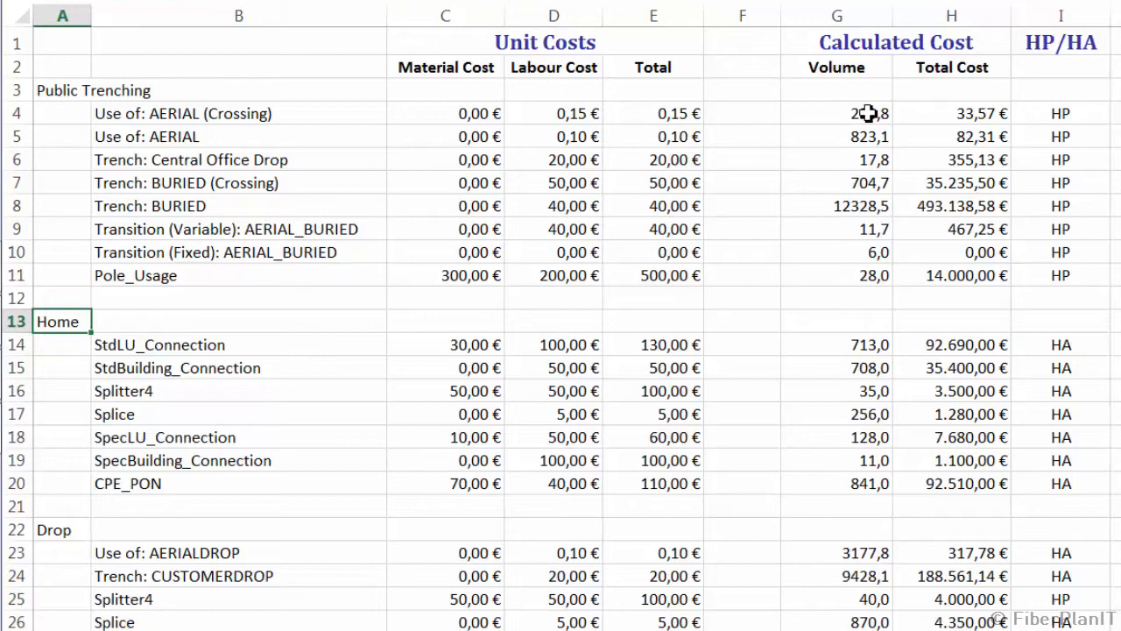
drag(456, 115, 657, 114)
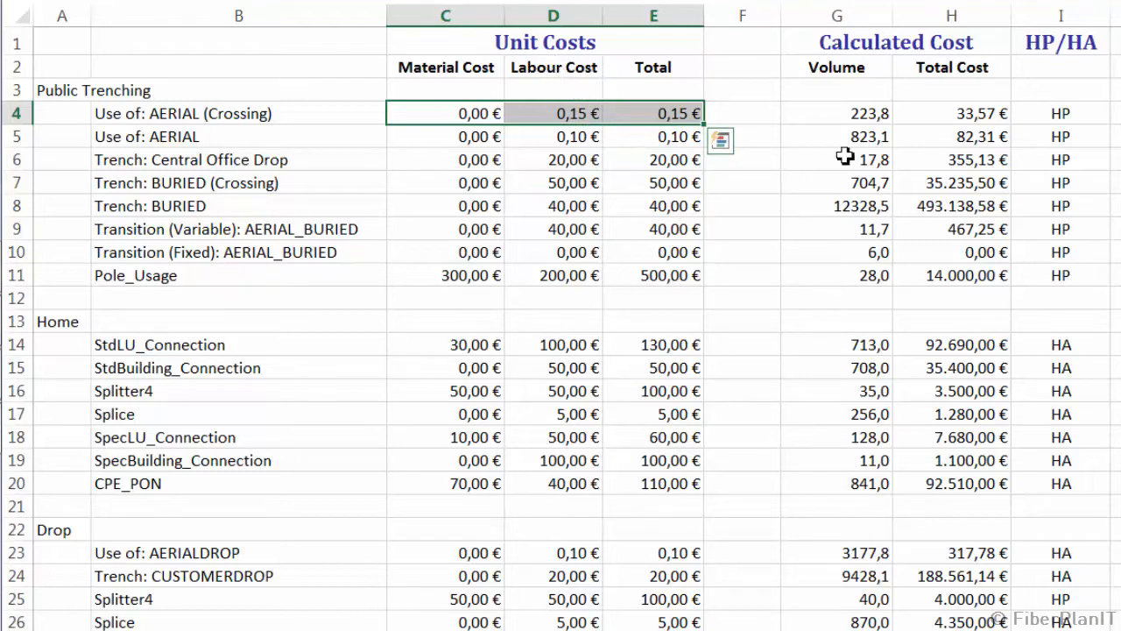
click(862, 115)
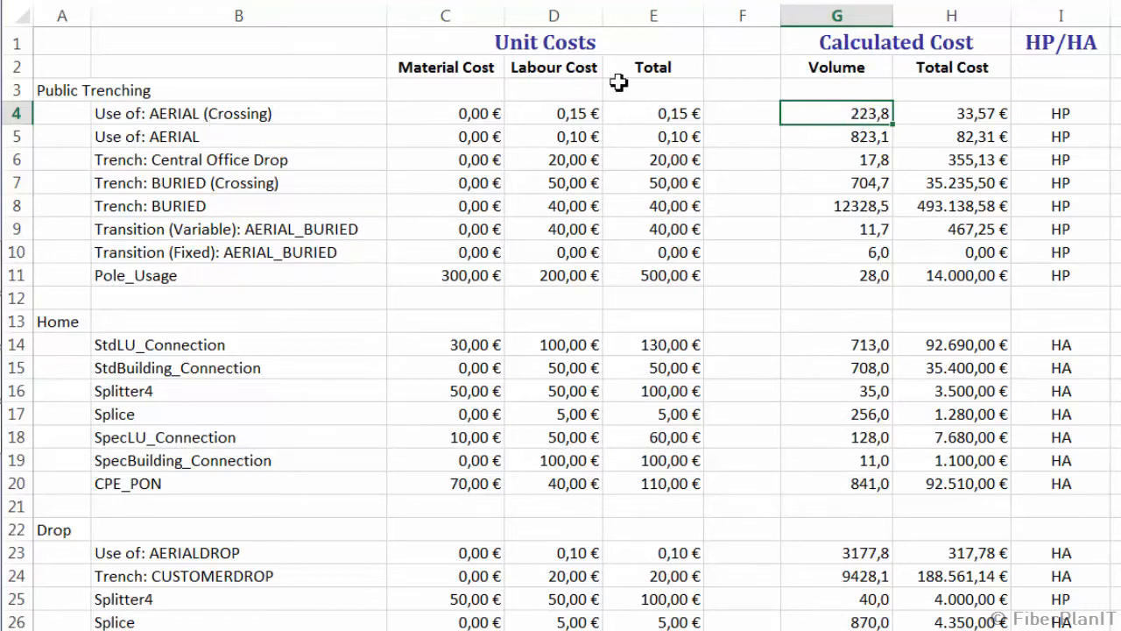
click(991, 114)
Step: Review the items and volumes listed in the Home, Drop and Distribution sections of the Overview sheet
scroll(991, 115, down, 2)
scroll(990, 127, down, 2)
click(879, 66)
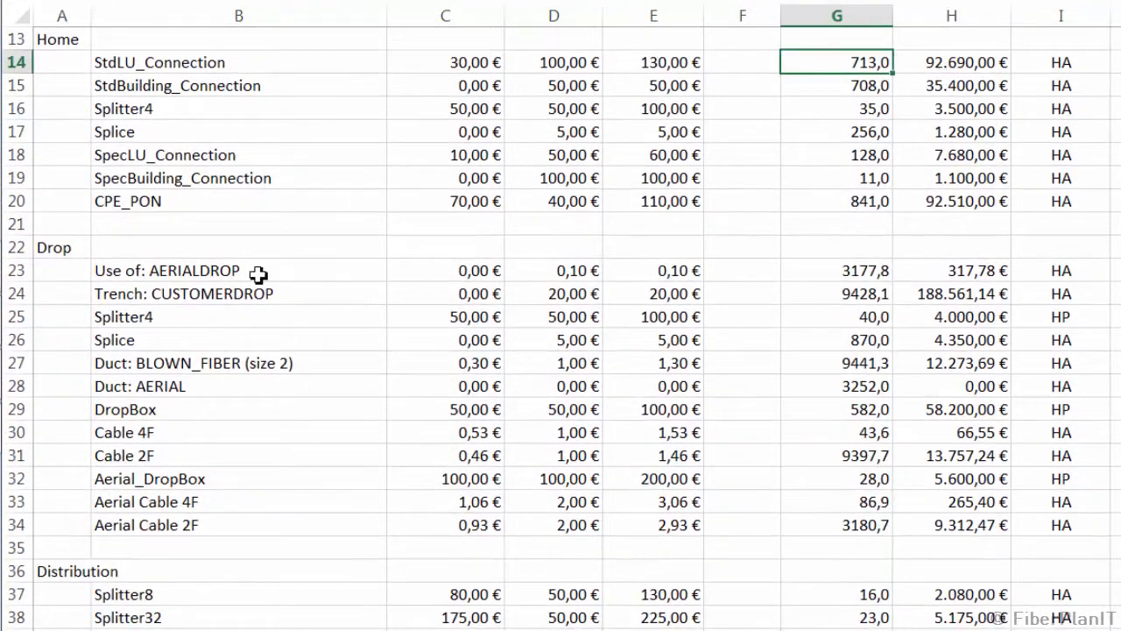
click(63, 248)
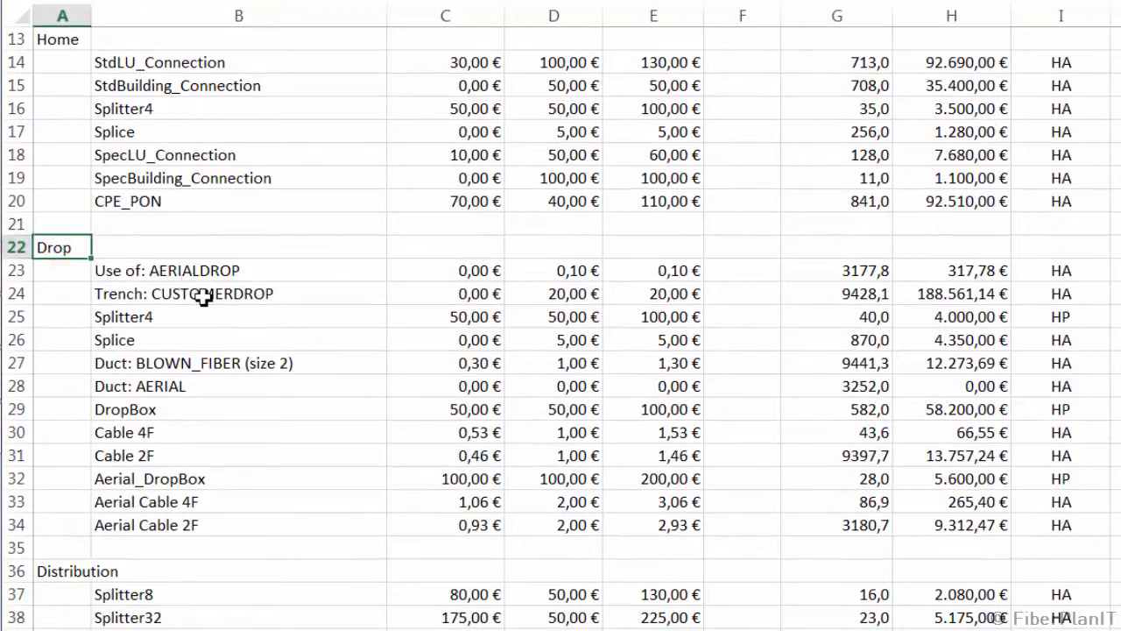
scroll(306, 300, down, 2)
scroll(333, 310, down, 2)
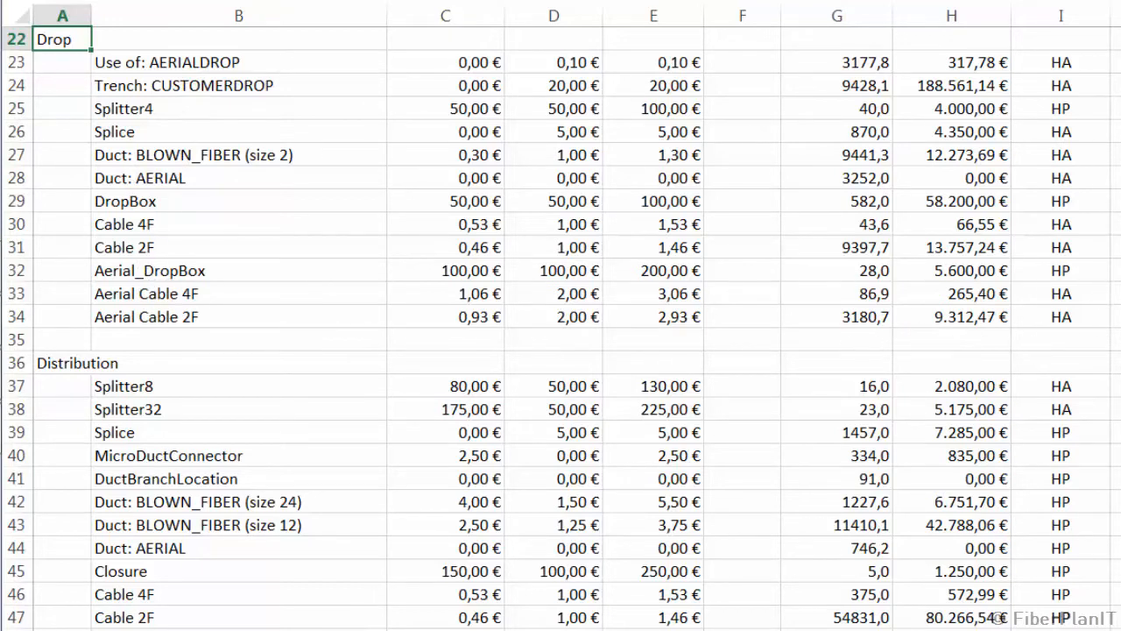
Step: Check the HP/HA column to compare how Public Trenching, Home and Drop items are classified
scroll(560, 330, up, 6)
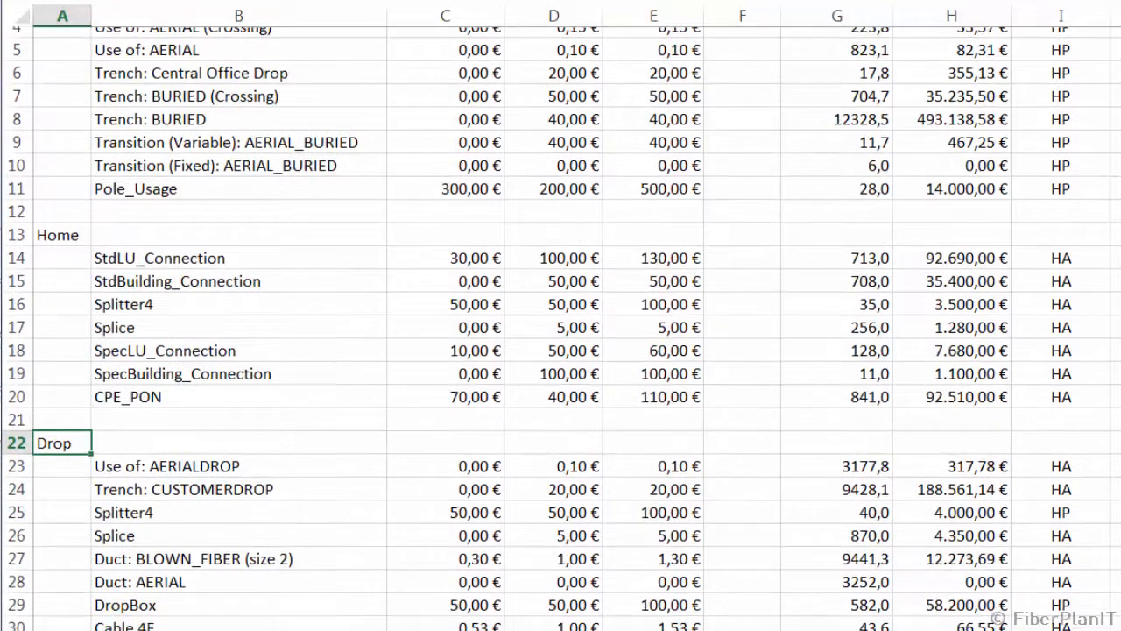
scroll(561, 329, up, 1)
click(1061, 51)
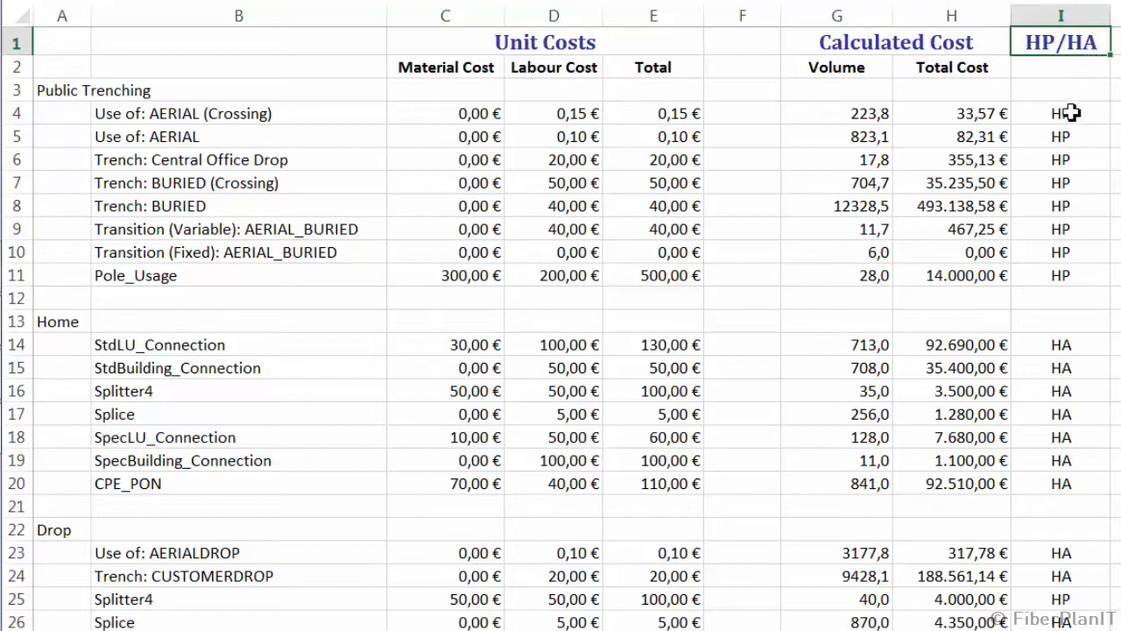
click(1071, 114)
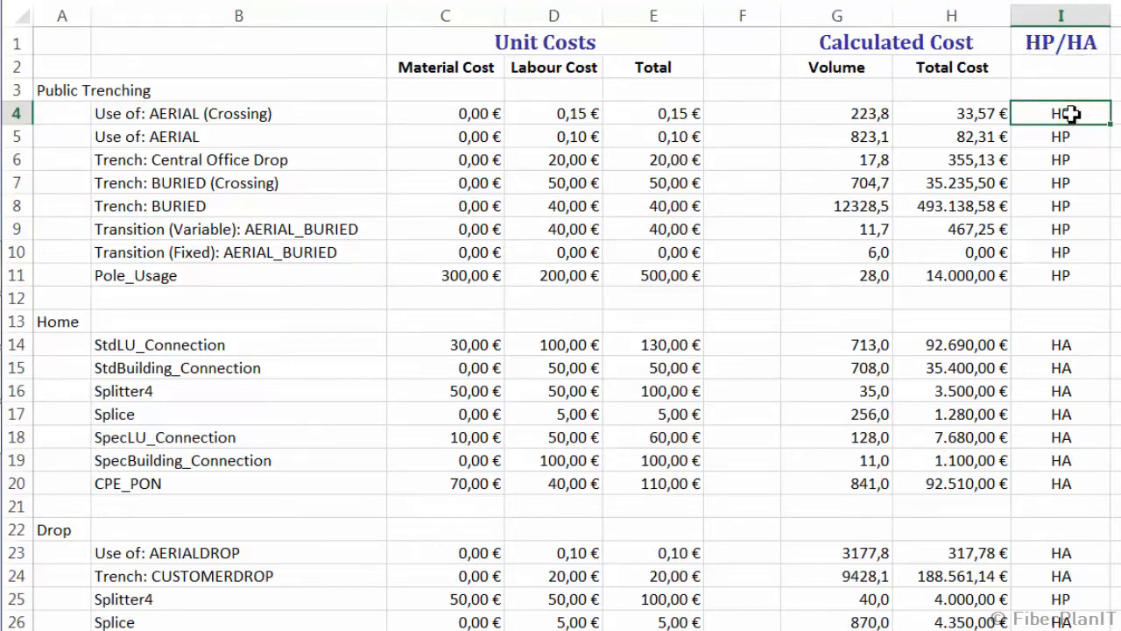
click(1068, 345)
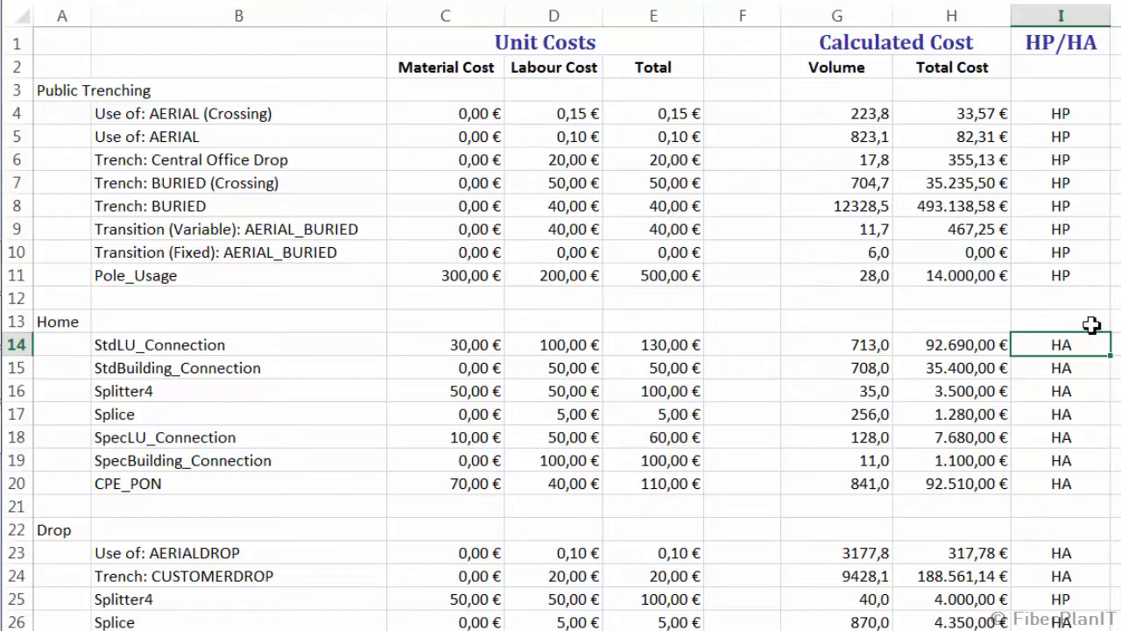
scroll(513, 283, down, 2)
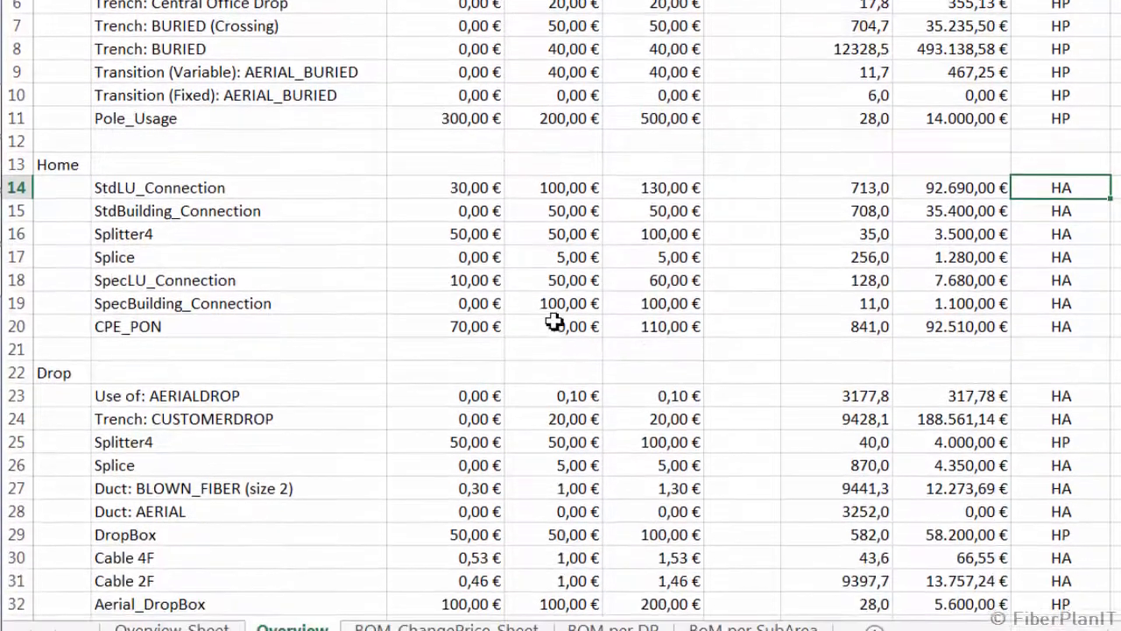
Step: In BOM_ChangePrice_Sheet, set the labour cost of the public trenching item "Use of: AERIAL (Crossing)" to 15 €
click(441, 615)
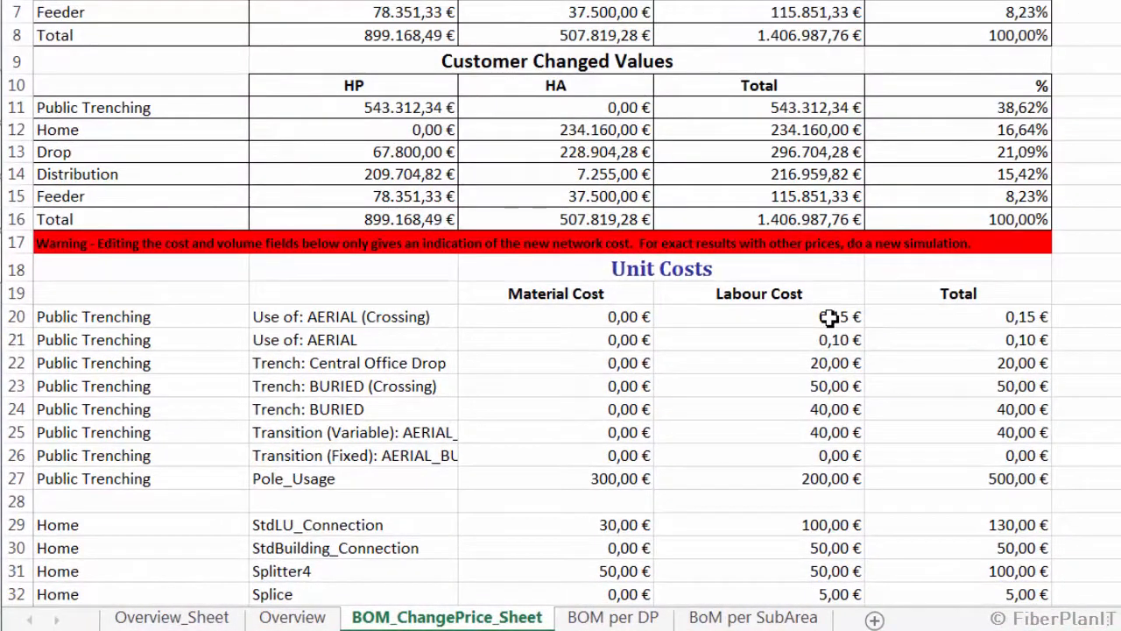
click(502, 421)
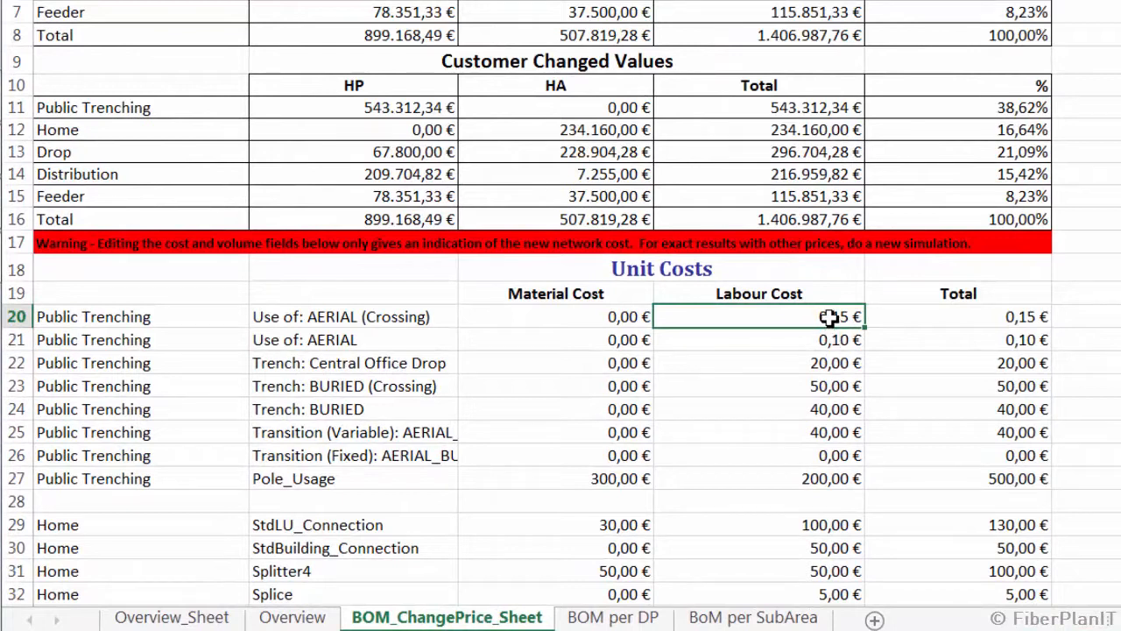
double_click(829, 318)
drag(829, 317, 866, 321)
text(15)
key(Return)
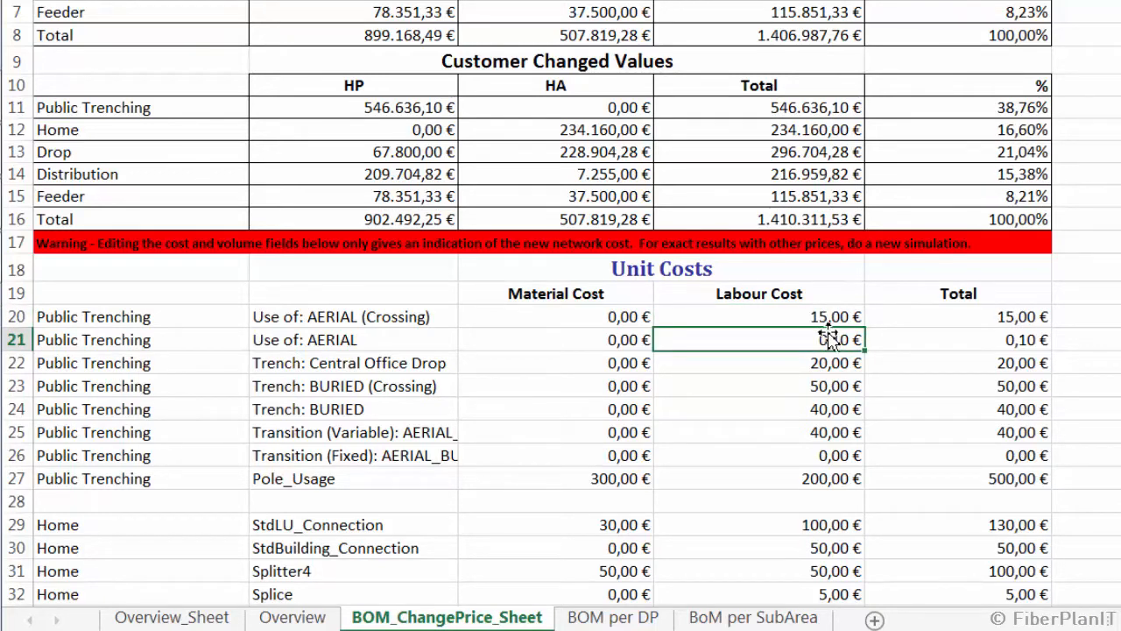
click(830, 318)
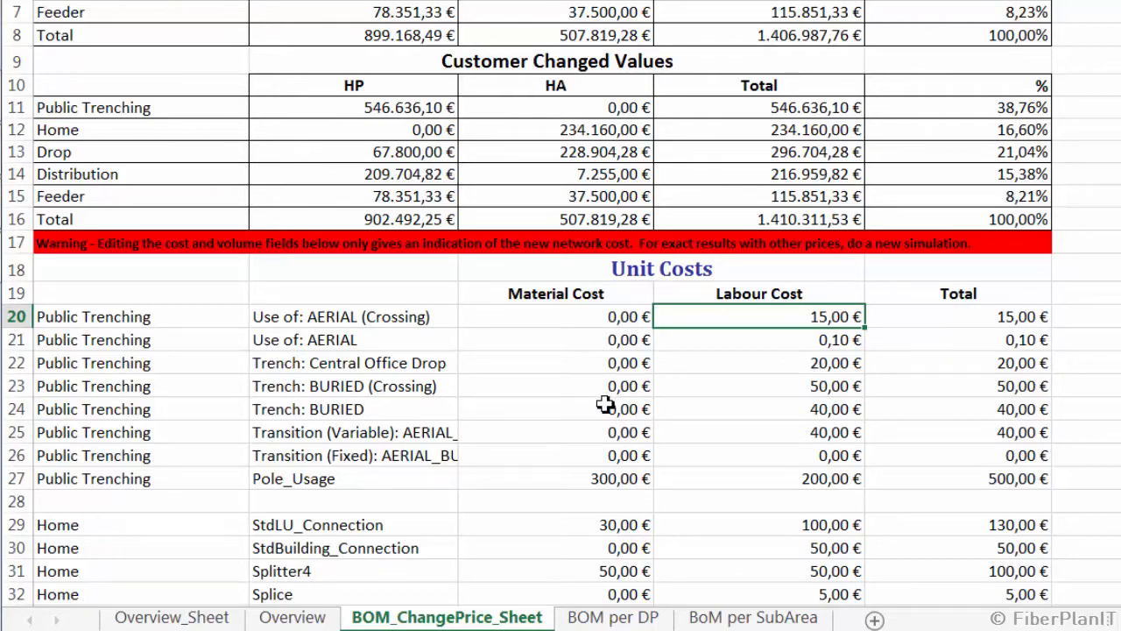
Step: Review the costs per sub-area, such as AGG_ID = 3 and AGG_ID = 2, on the BOM per DP sheet and close the workbook
click(640, 623)
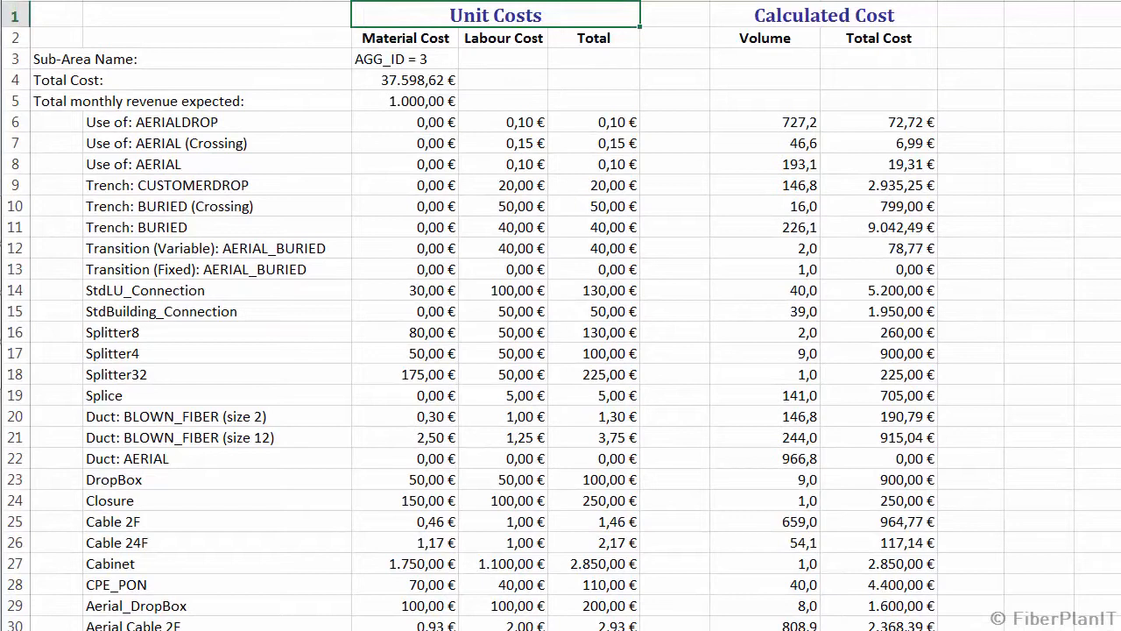
click(407, 58)
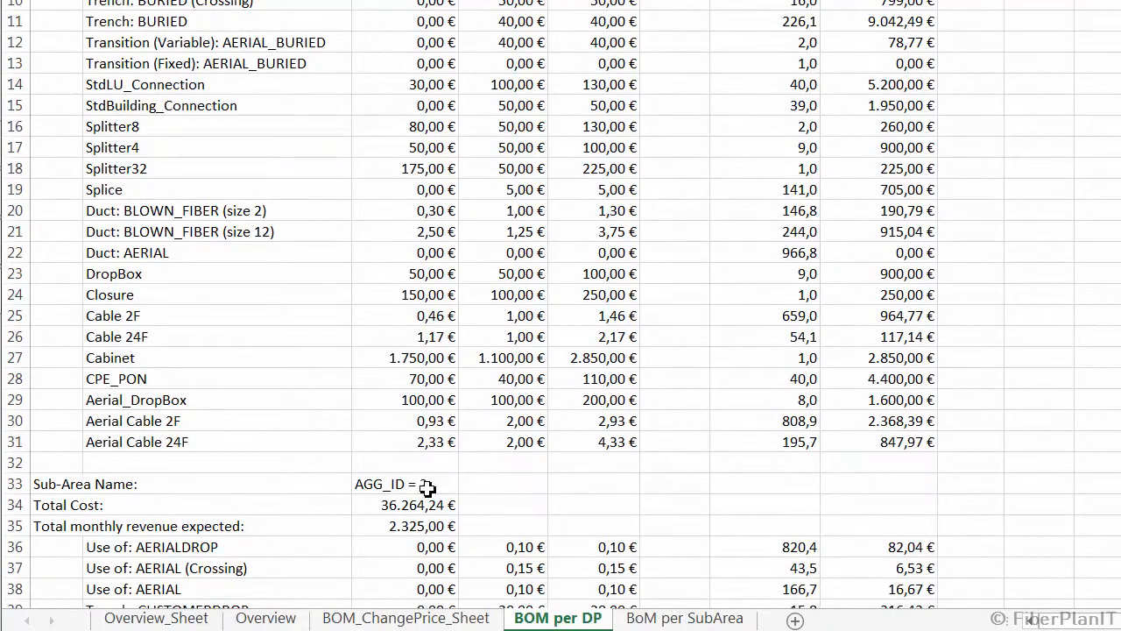
click(427, 488)
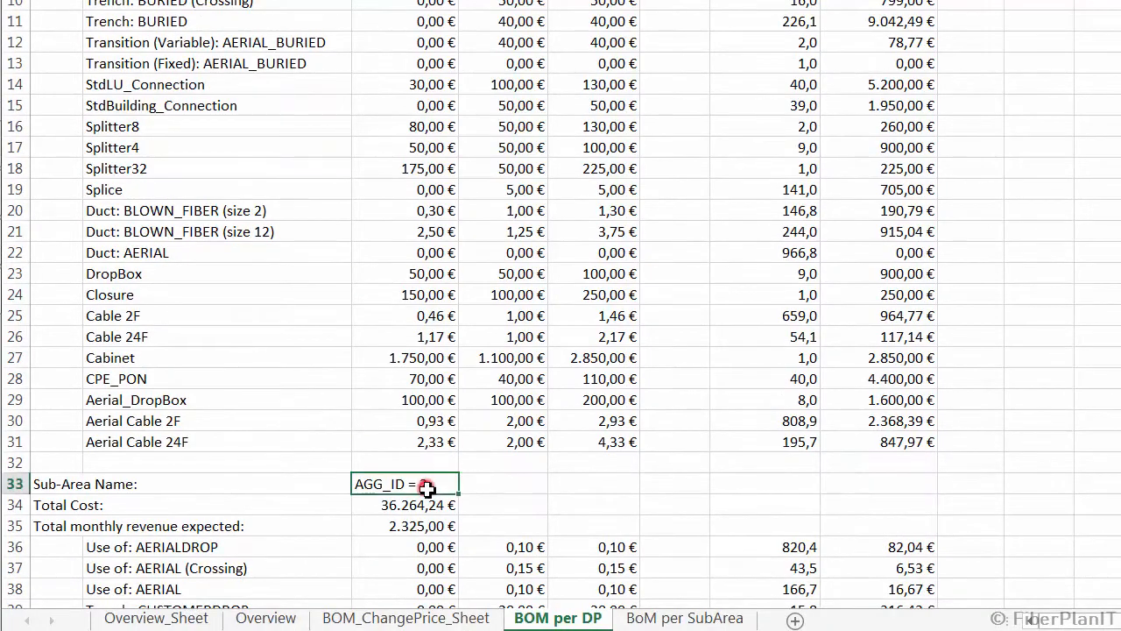
scroll(434, 487, down, 7)
scroll(447, 485, down, 3)
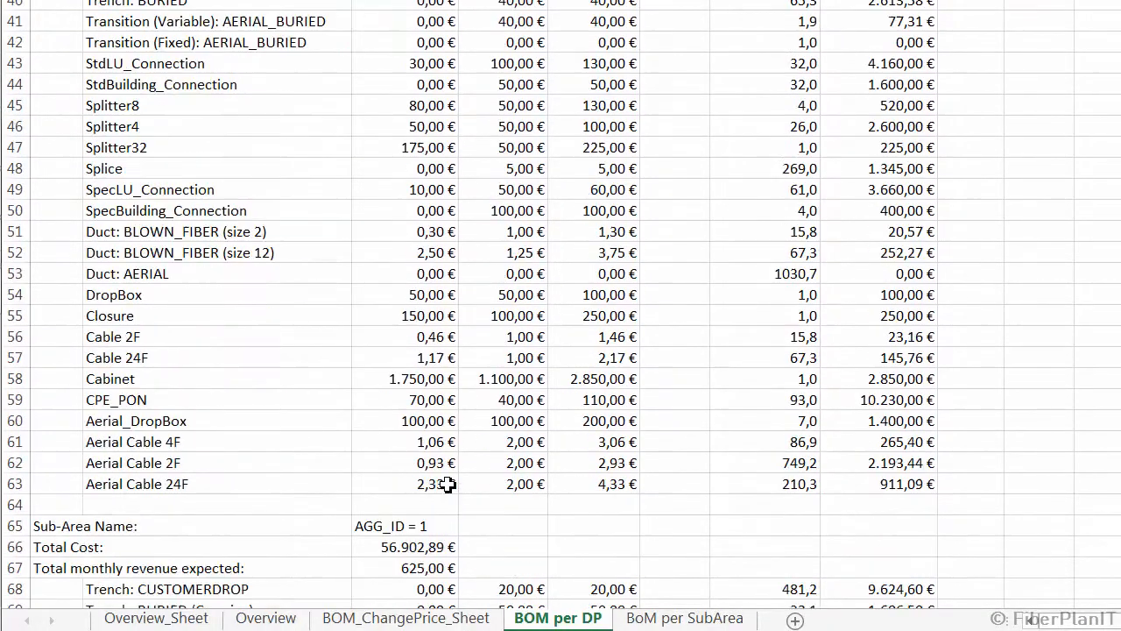
scroll(447, 484, up, 13)
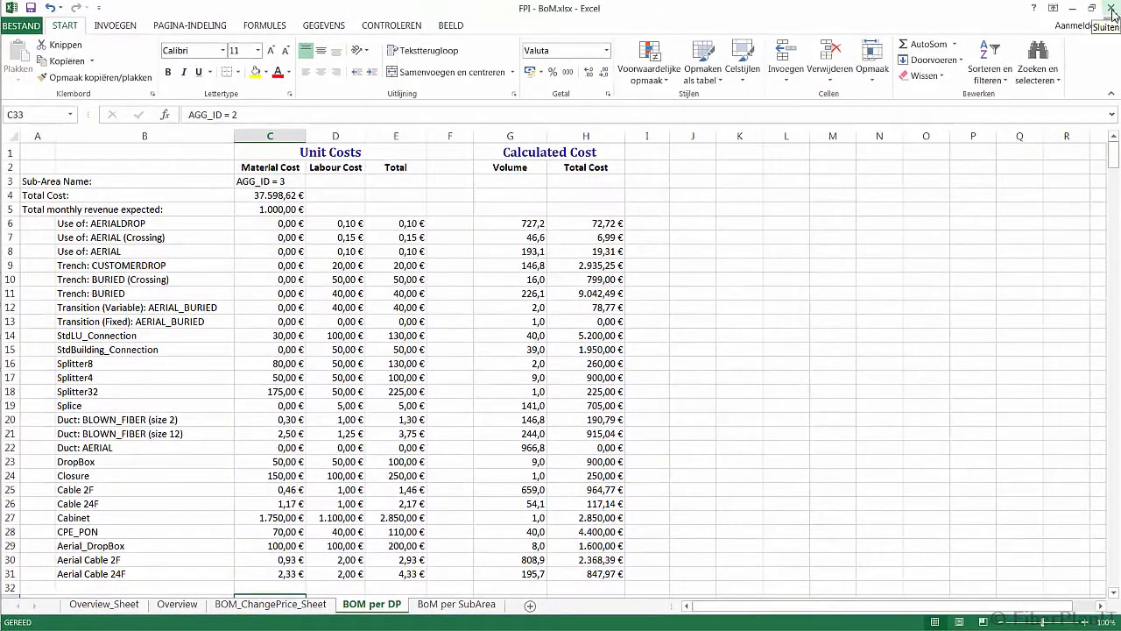
click(1111, 8)
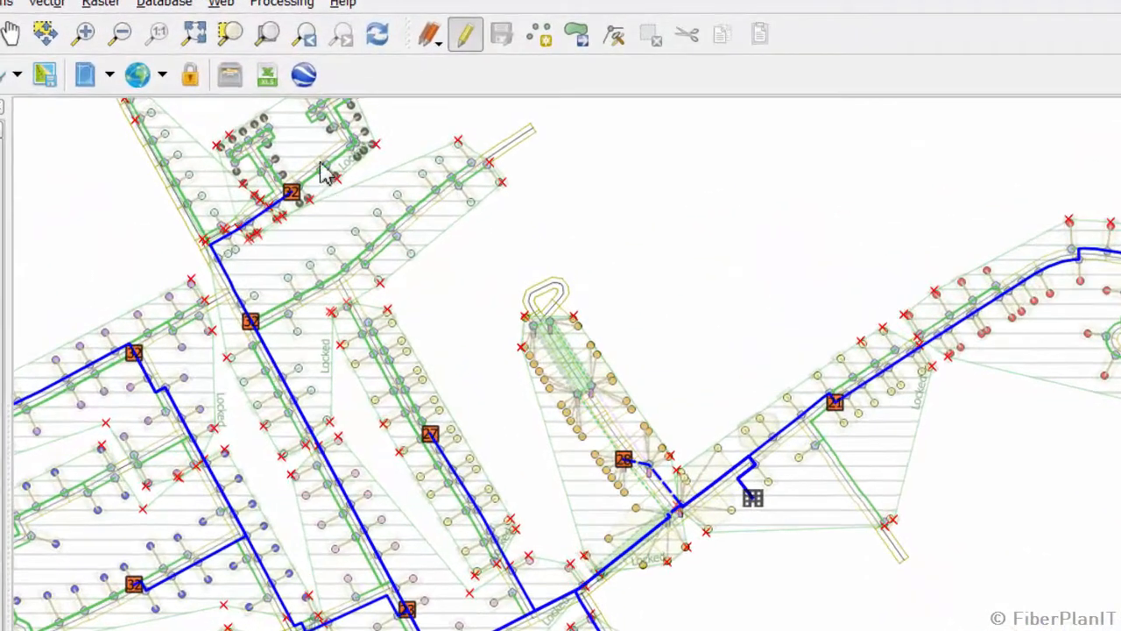
Step: Open the network design in Google Earth and zoom in on distribution point DP 11
click(307, 77)
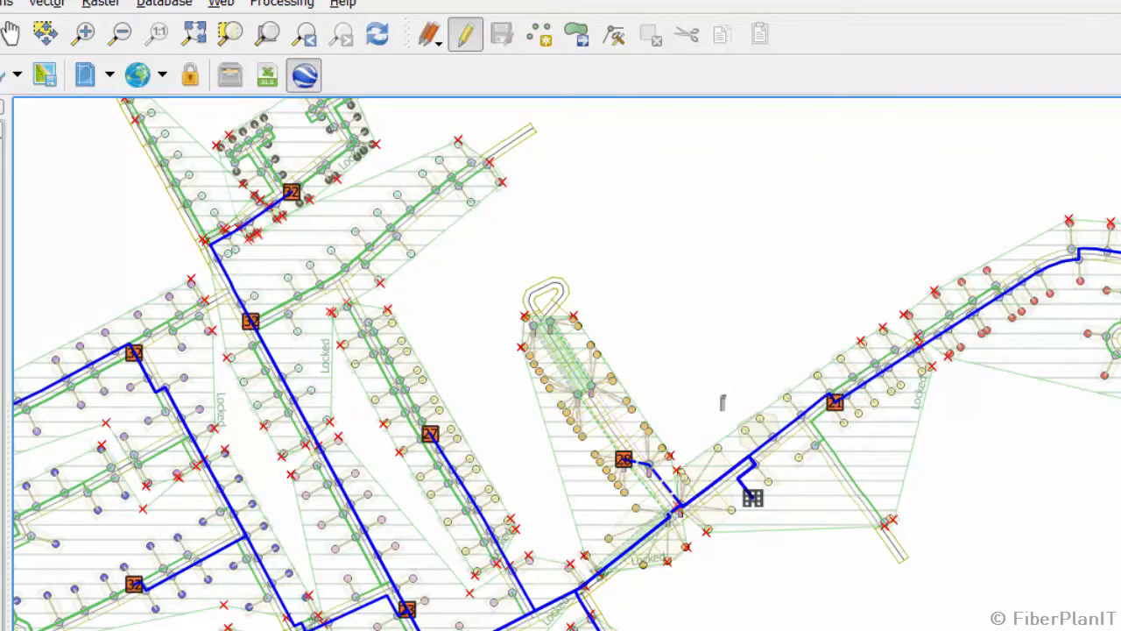
scroll(741, 490, up, 1)
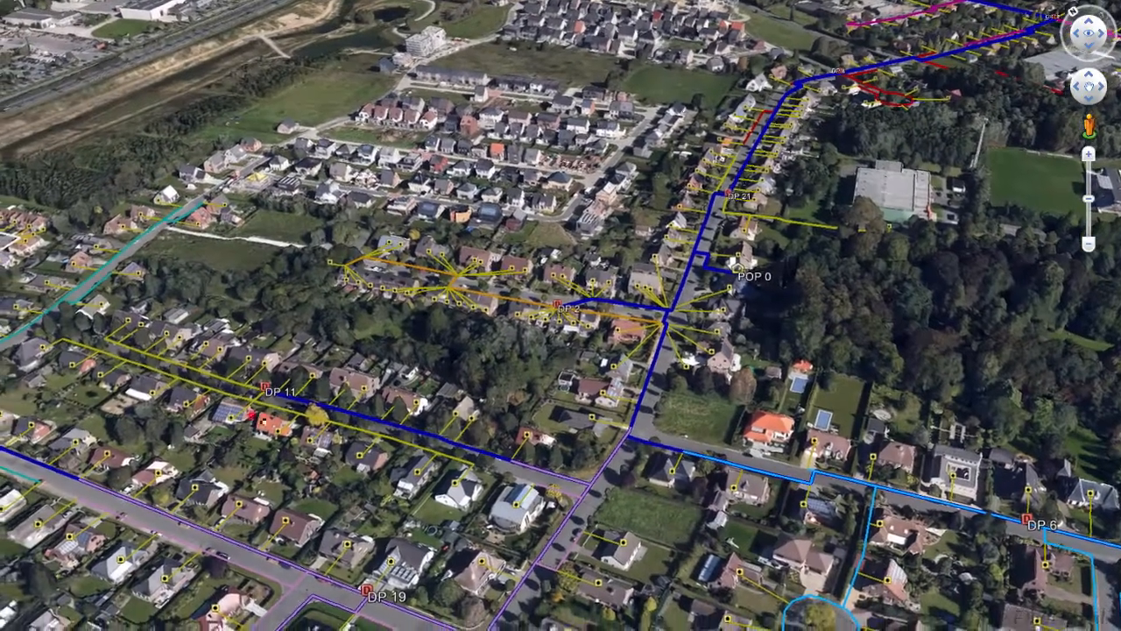
drag(283, 395, 357, 397)
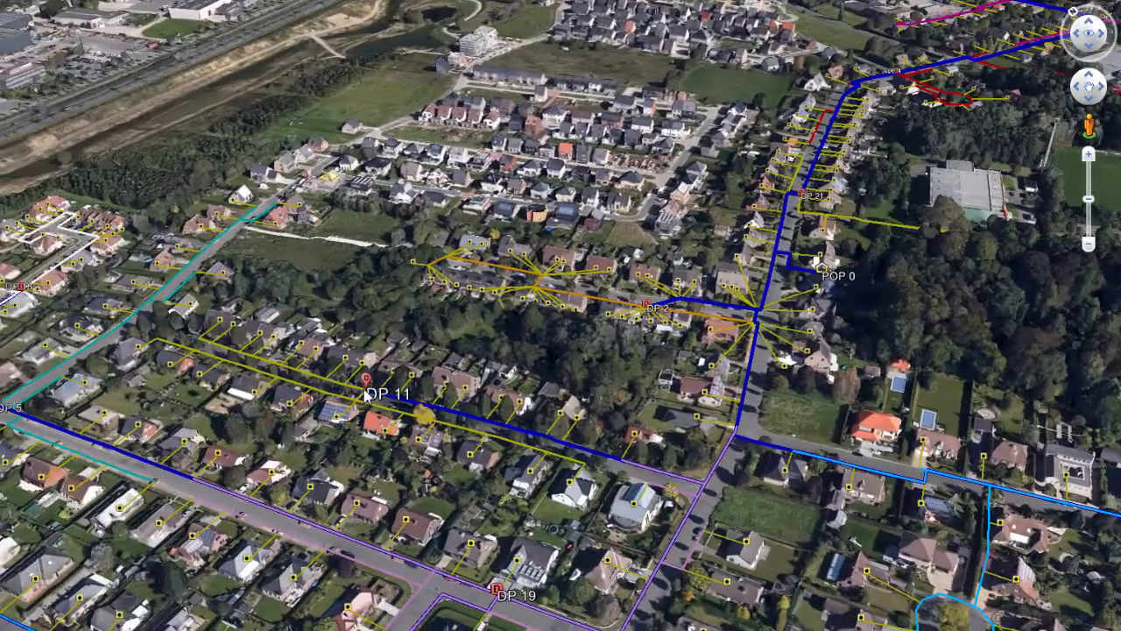
scroll(366, 395, up, 3)
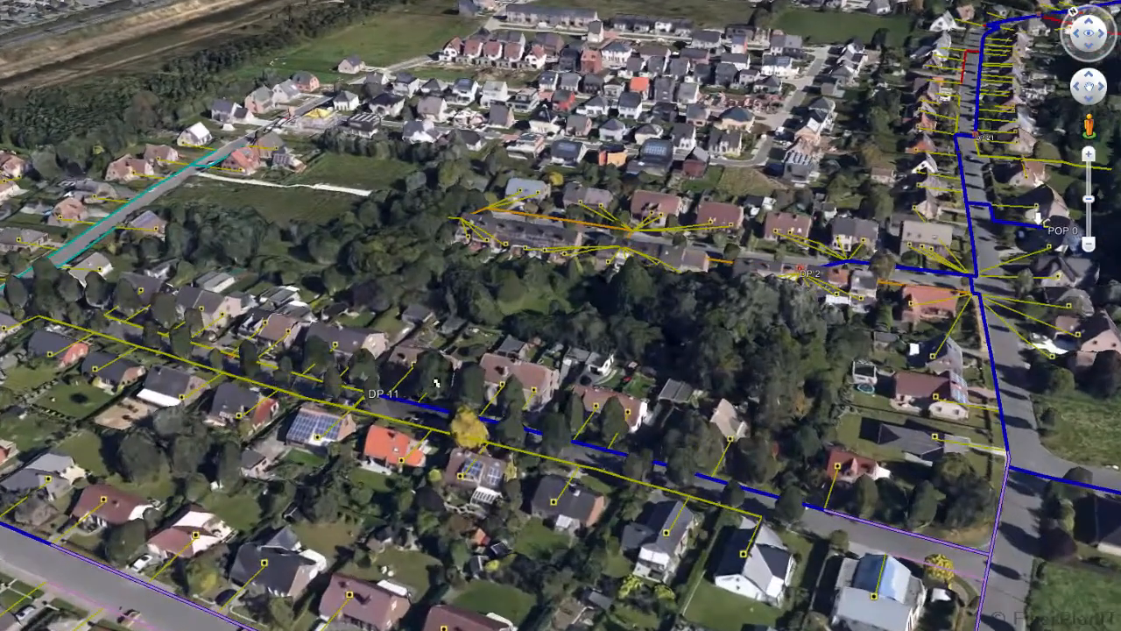
drag(433, 359, 289, 417)
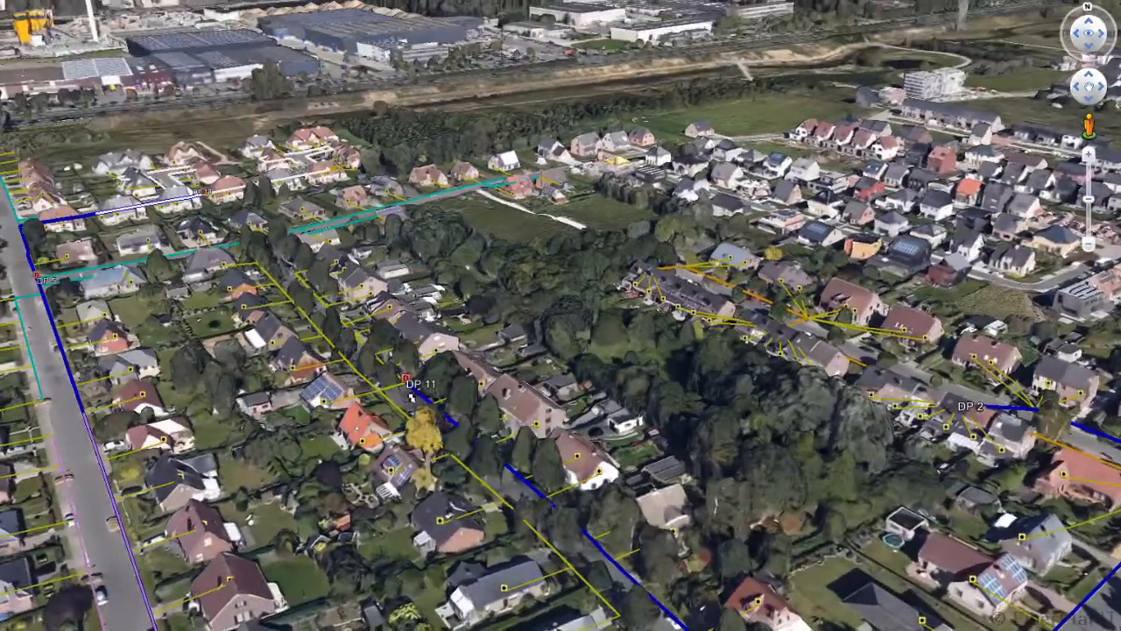
scroll(400, 378, up, 2)
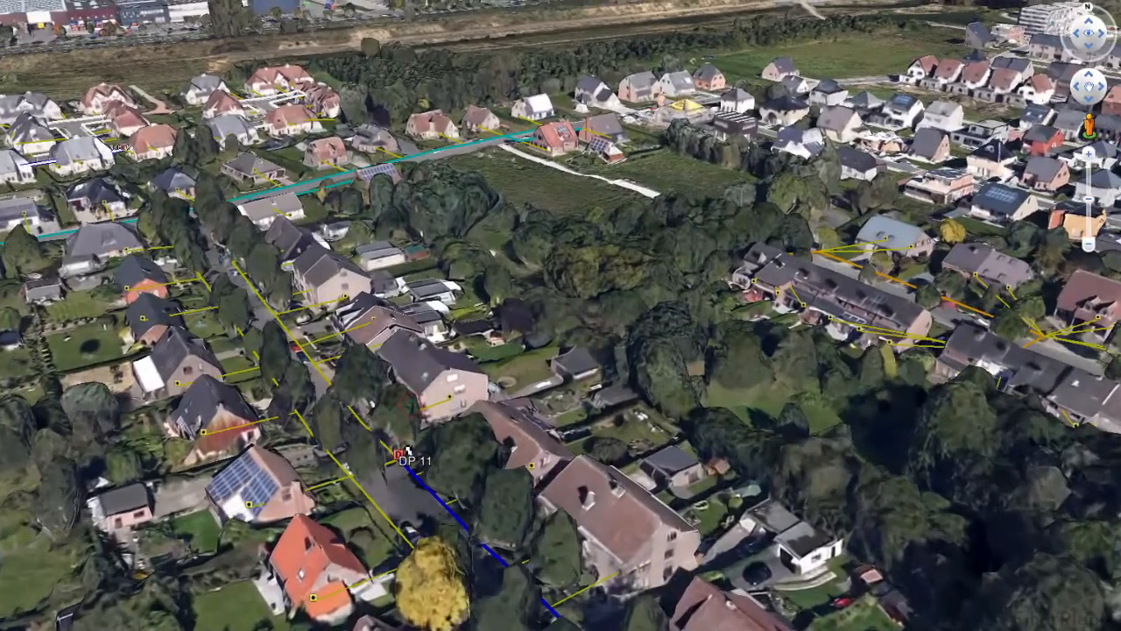
drag(403, 416, 409, 440)
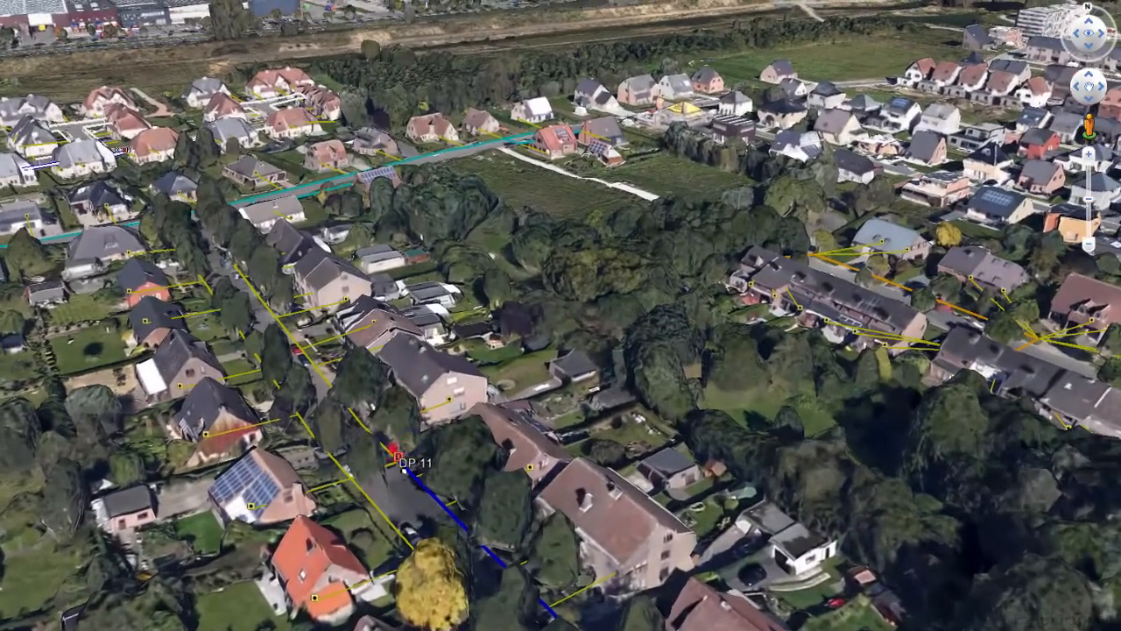
Step: Inspect the planned cable routes near DP 11 in Street View, looking toward the roadside, and return to the aerial view
drag(1089, 125, 434, 502)
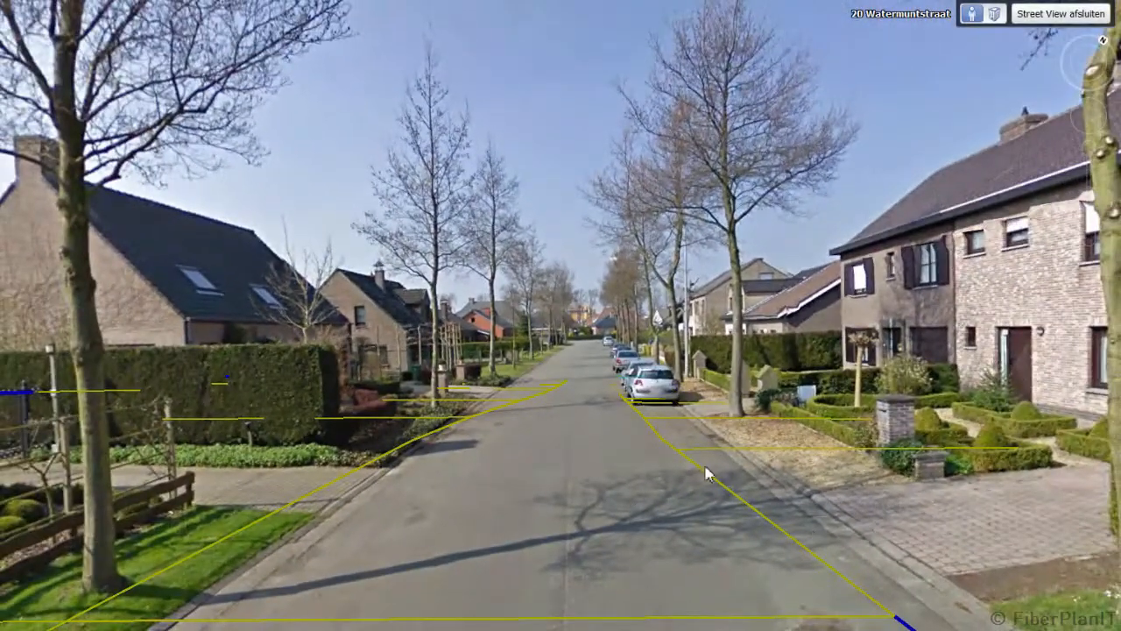
drag(847, 508, 523, 533)
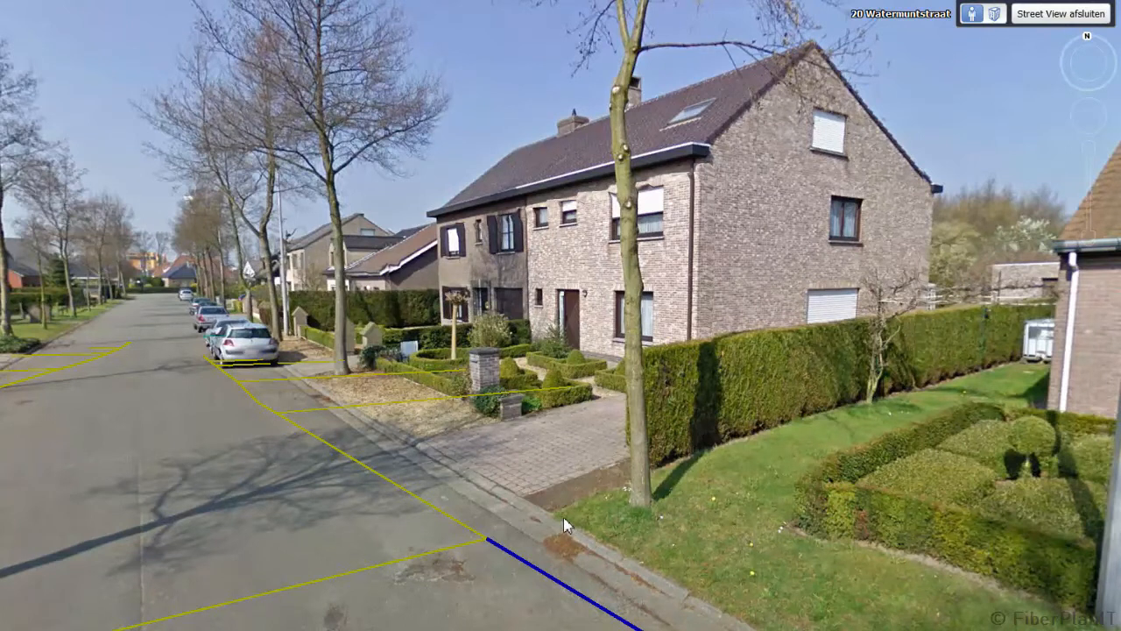
click(1054, 15)
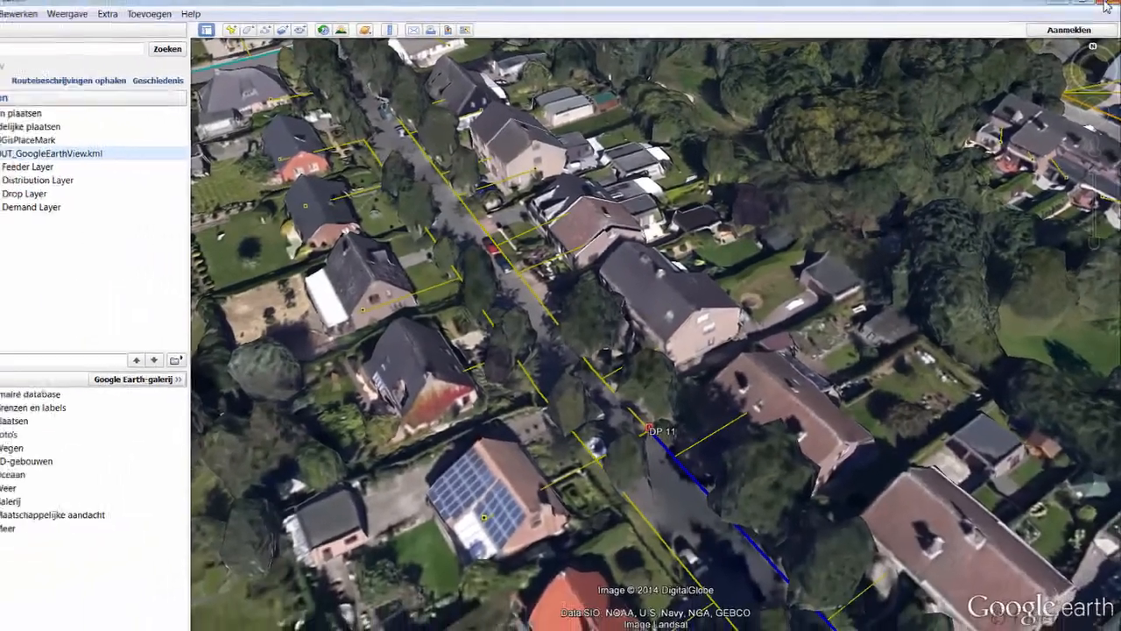
Step: Close Google Earth, discarding the unsaved temporary places, and return to the QGIS design
click(1108, 7)
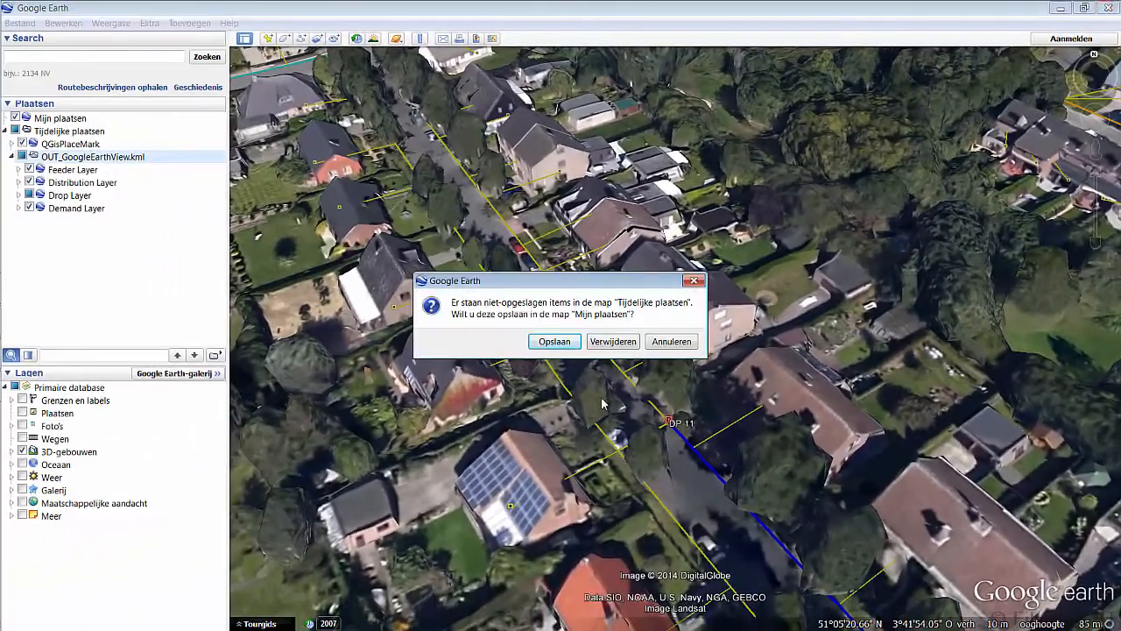
click(614, 342)
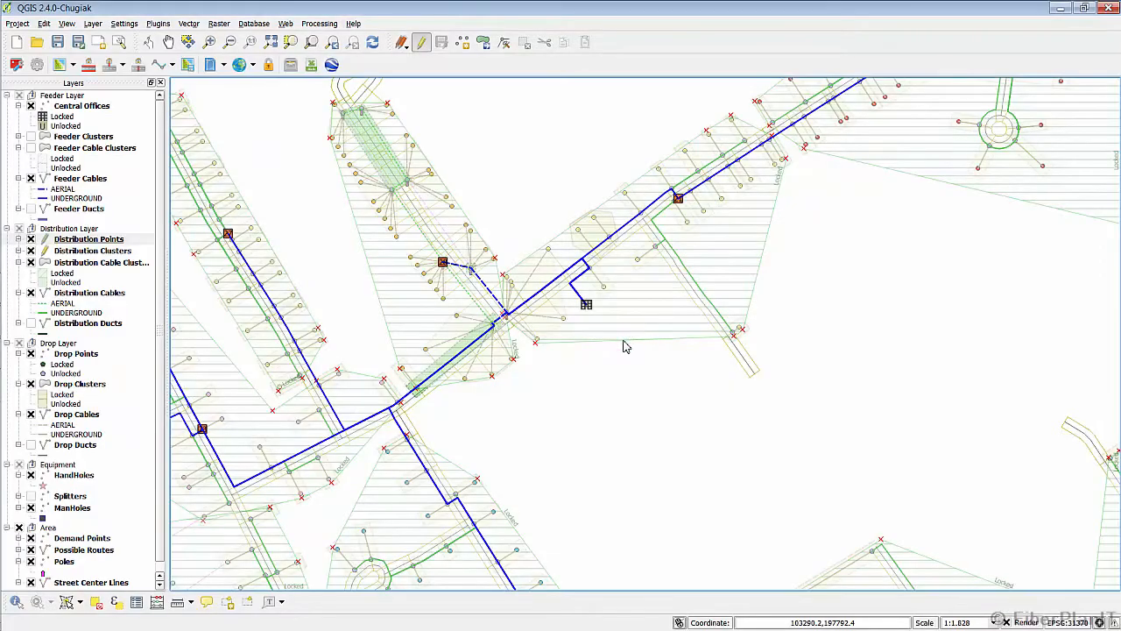